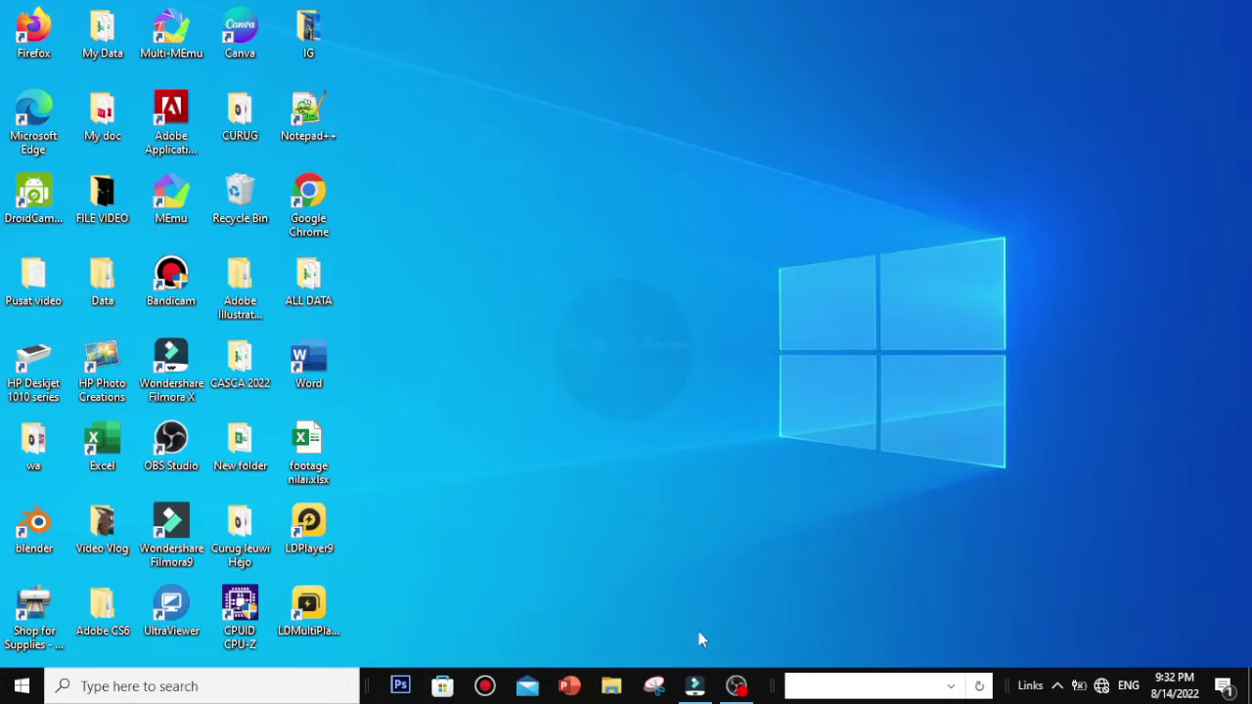
# Switch to Wondershare Filmora and lower the opacity of the WhatsApp image clip on the timeline to 67.20%
pyautogui.click(695, 685)
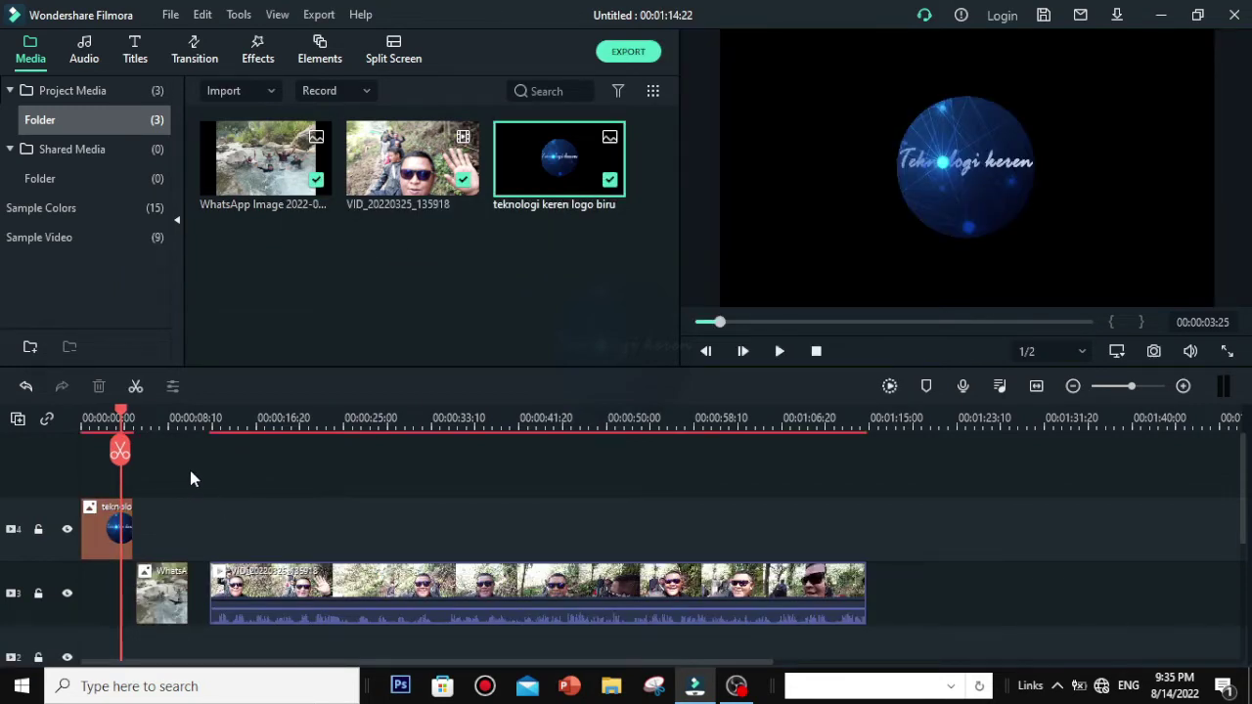
pyautogui.click(161, 421)
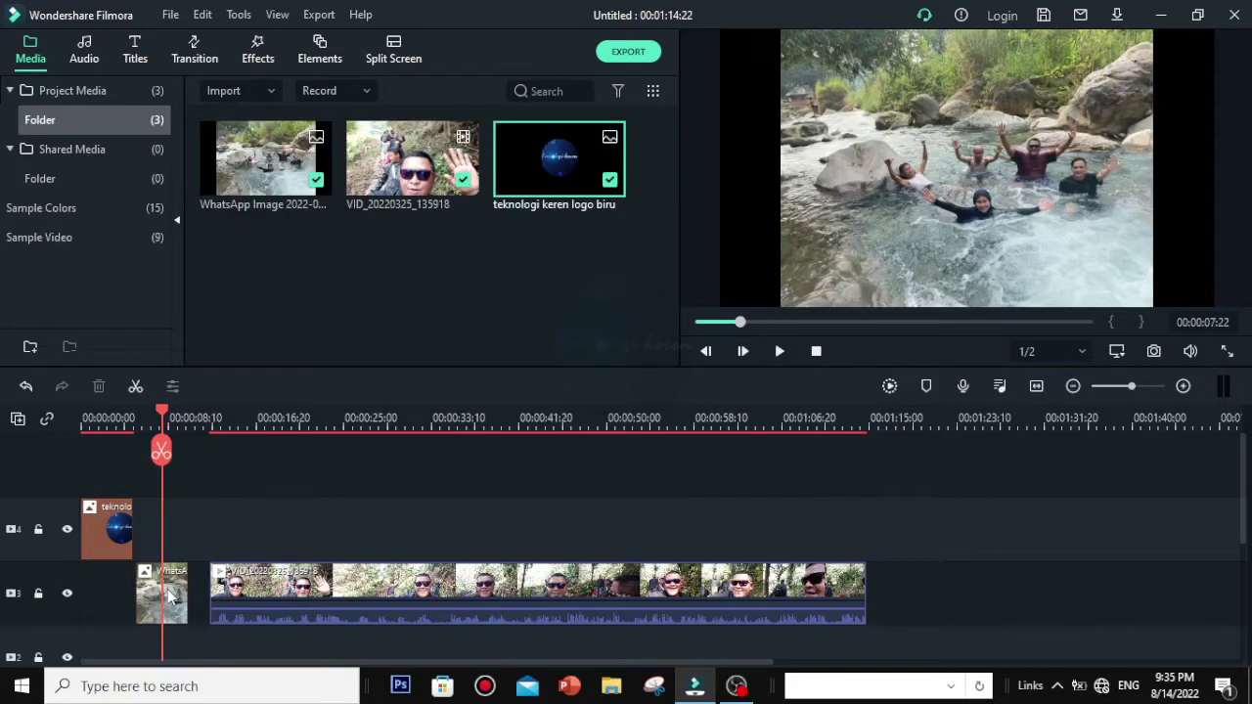
pyautogui.doubleClick(171, 597)
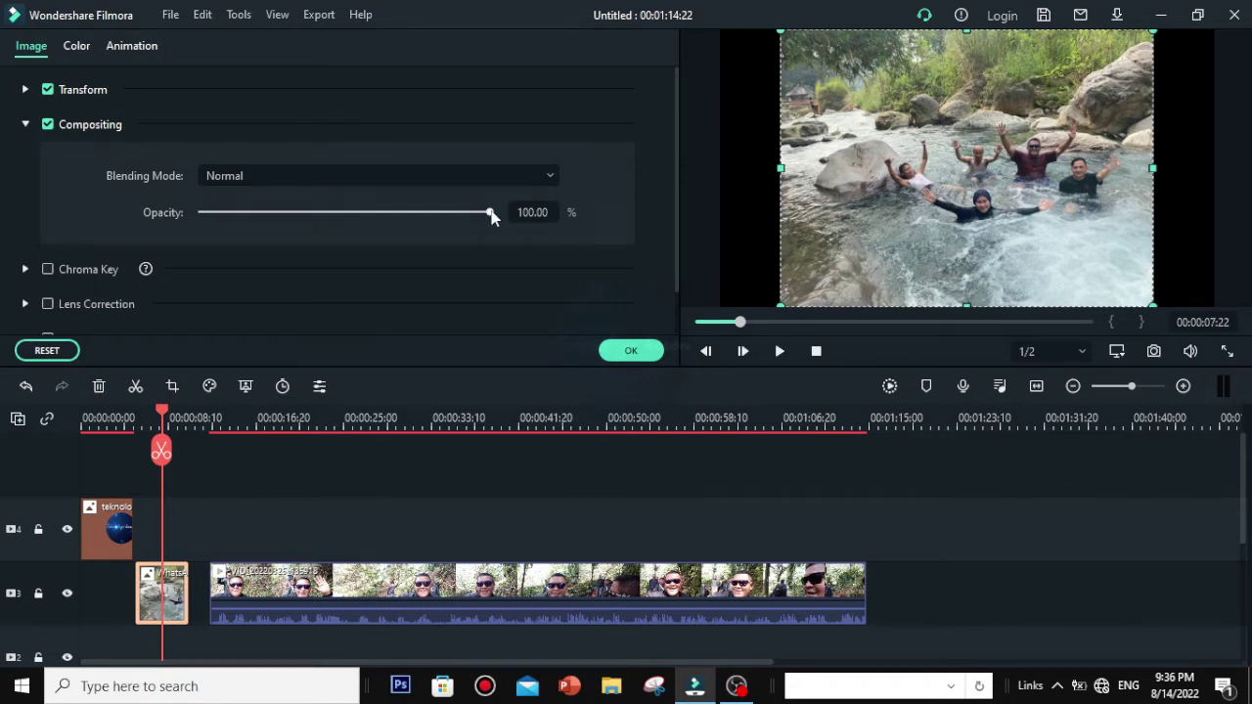
pyautogui.moveTo(491, 214); pyautogui.dragTo(396, 214)
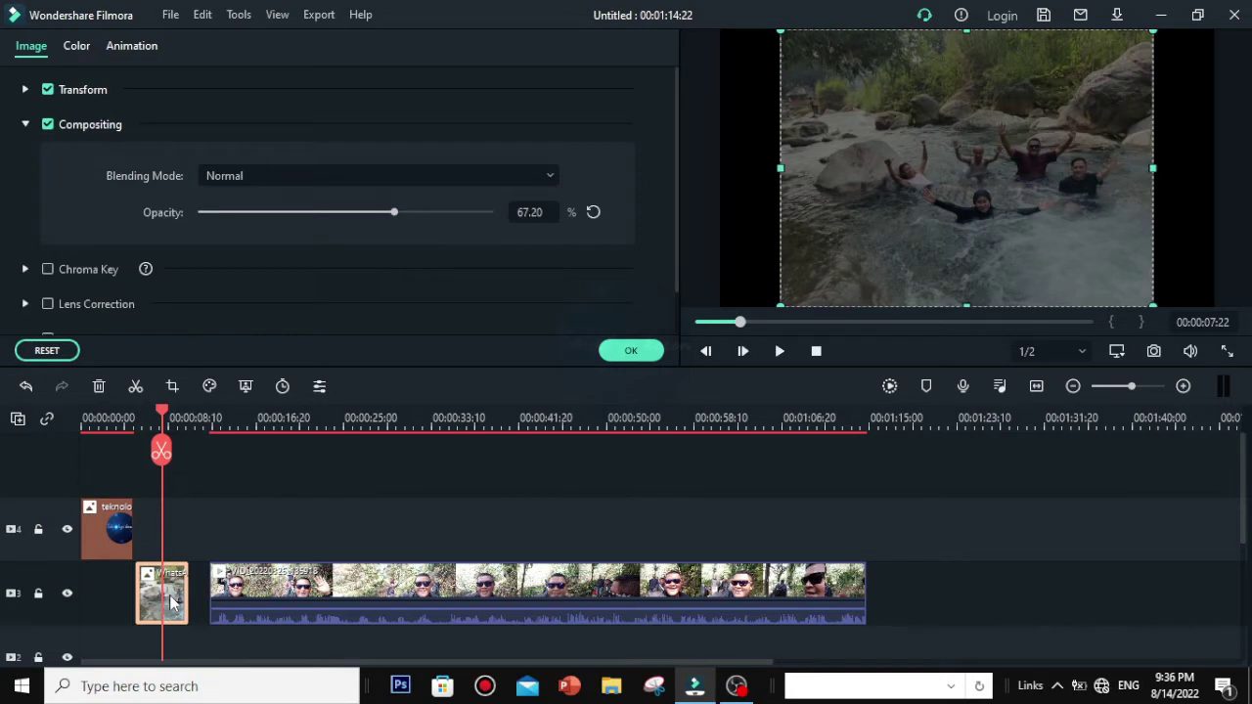
# Move the WhatsApp image clip onto track 4 above the start of the video clip and preview the blended overlay
pyautogui.moveTo(170, 598); pyautogui.dragTo(247, 558)
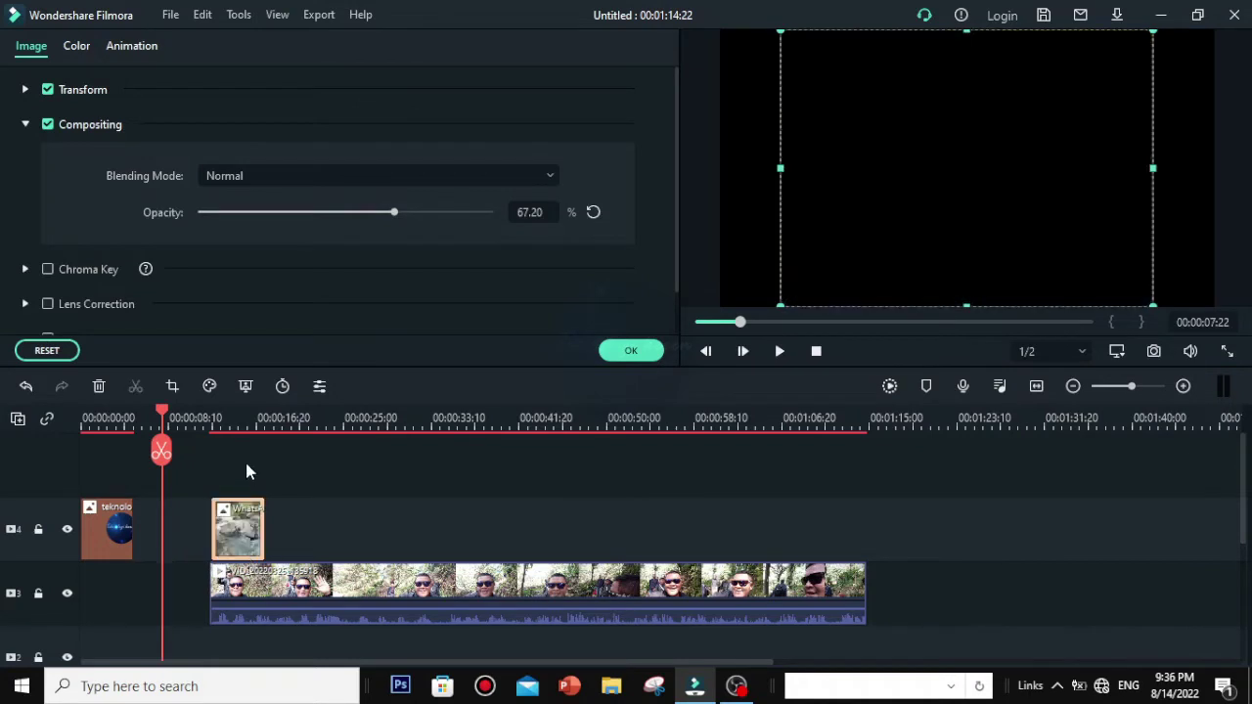
pyautogui.click(221, 421)
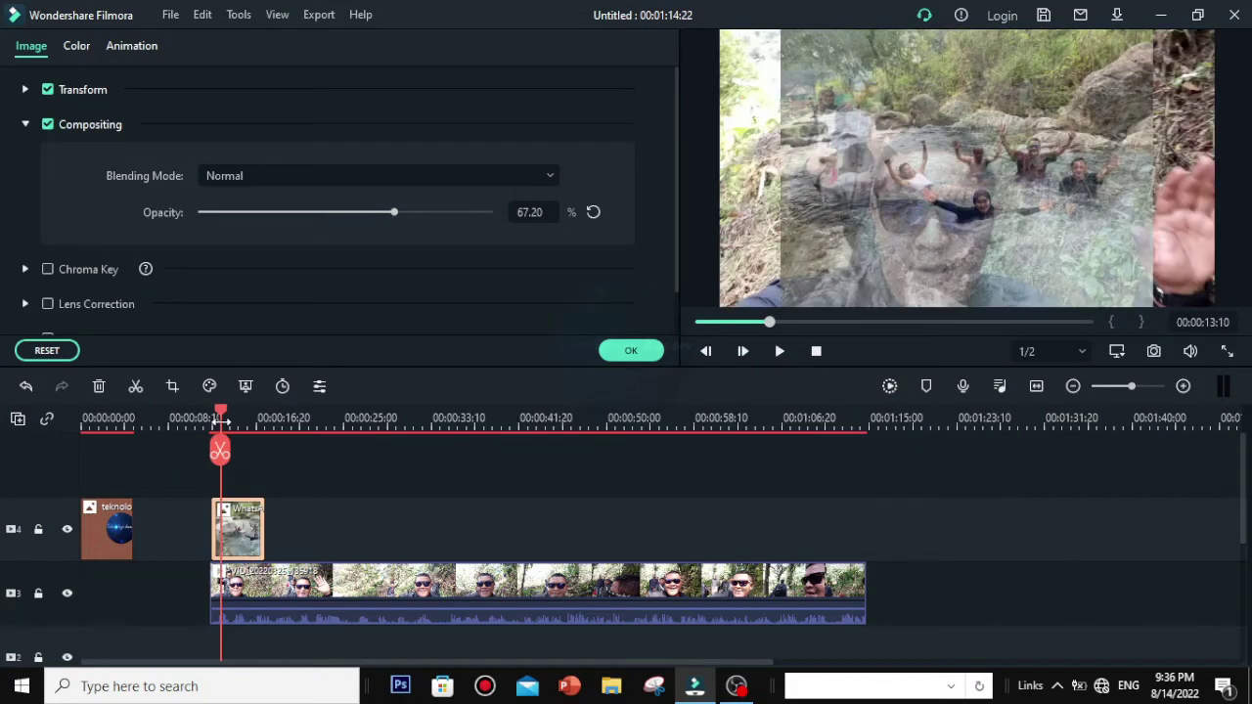
pyautogui.press('space')
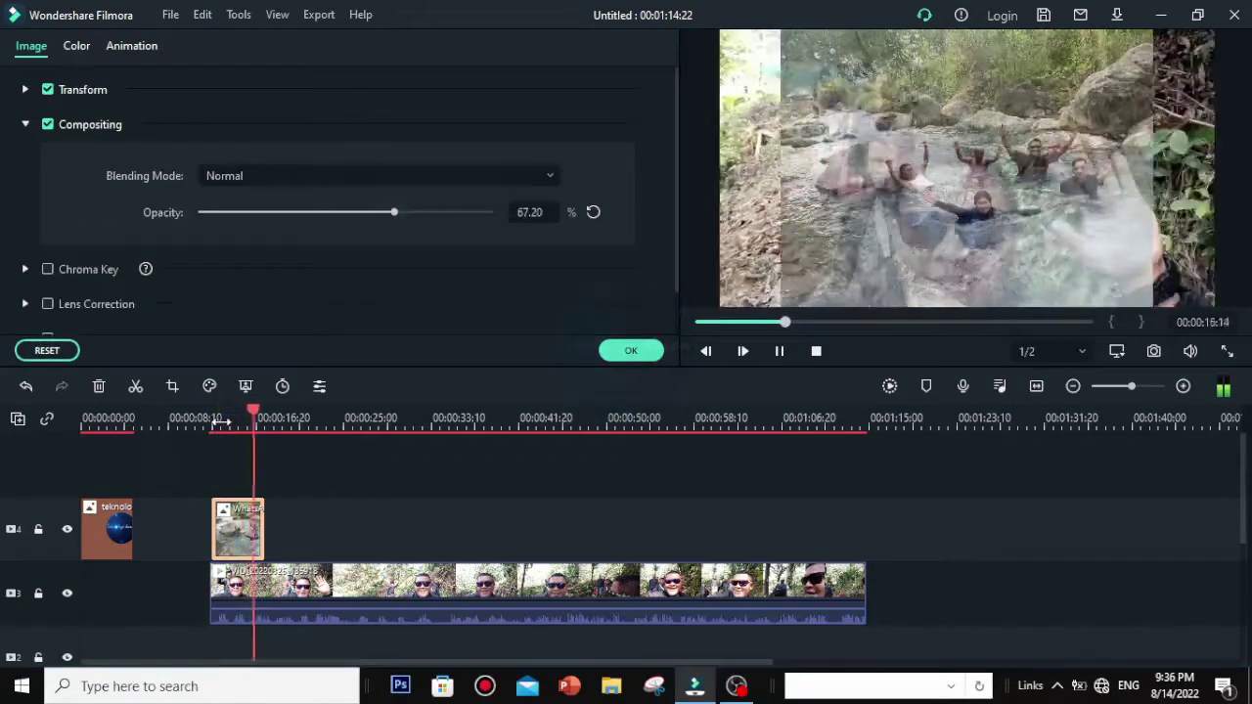
pyautogui.click(221, 420)
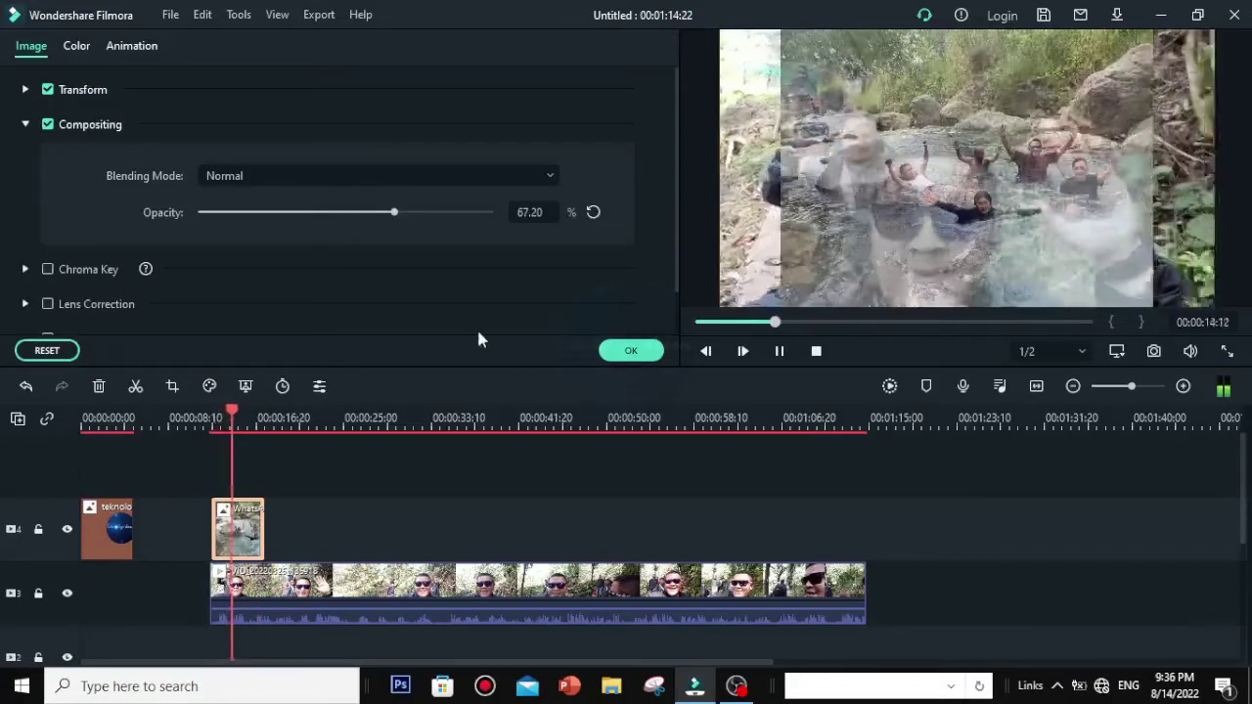
pyautogui.press('space')
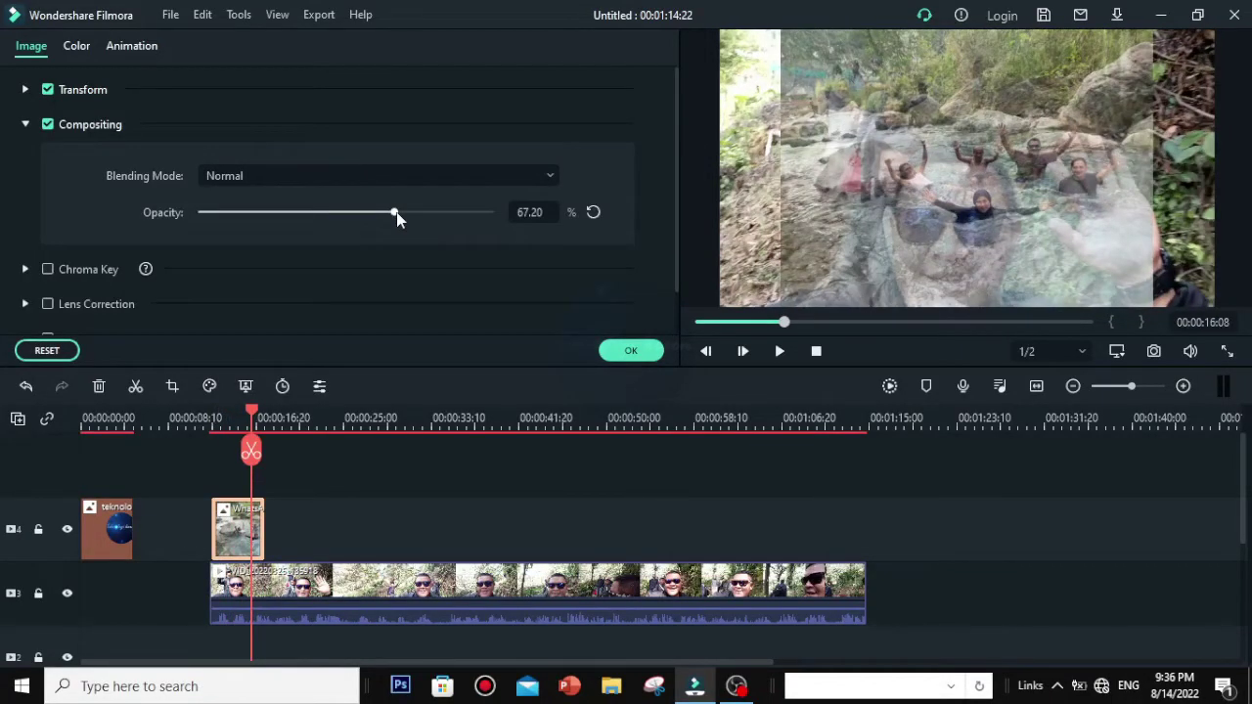
# Shrink the image overlay at 100% opacity into the lower-left corner of the video frame, and make it semi-transparent
pyautogui.moveTo(396, 215); pyautogui.dragTo(507, 213)
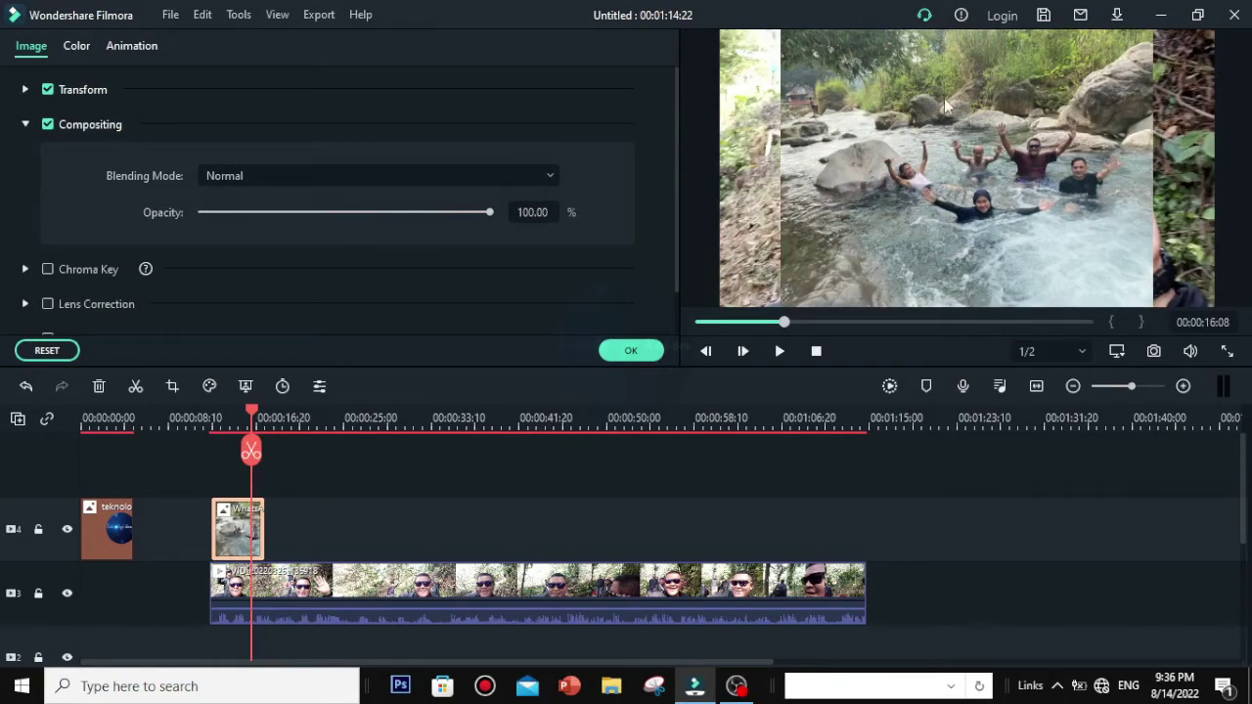
pyautogui.click(874, 142)
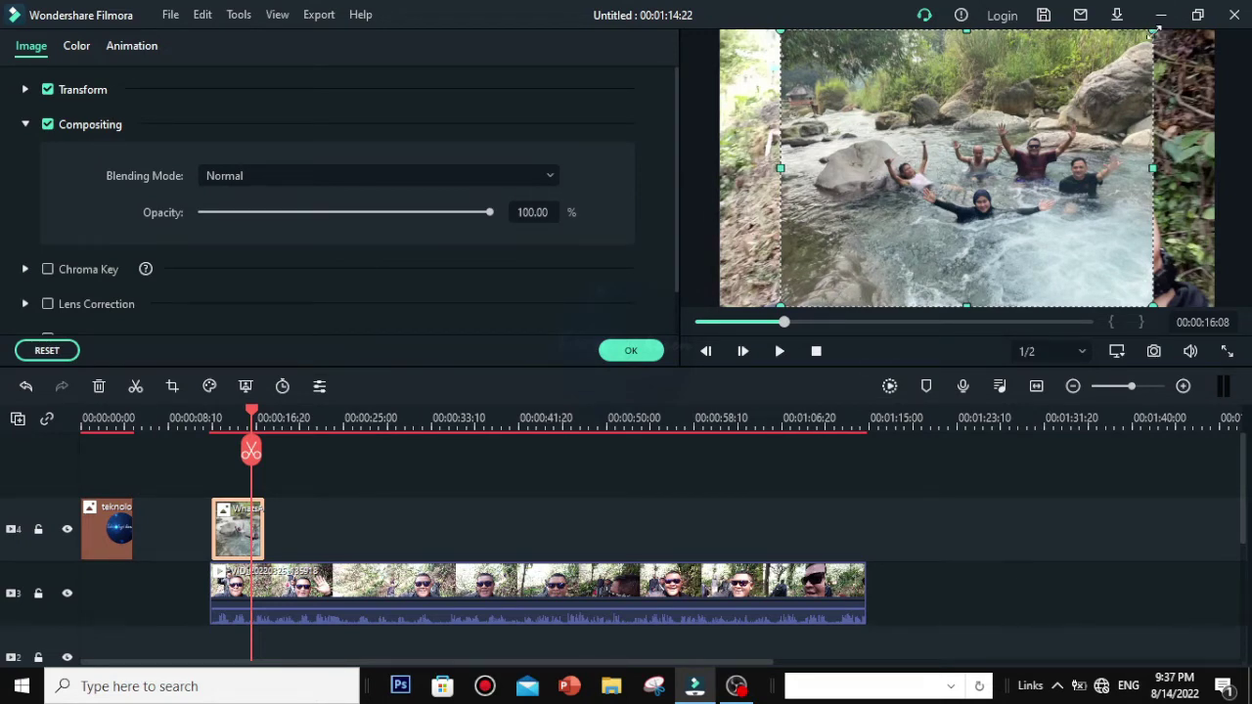
pyautogui.moveTo(1152, 31); pyautogui.dragTo(897, 219)
pyautogui.moveTo(847, 279); pyautogui.dragTo(778, 229)
pyautogui.moveTo(489, 212); pyautogui.dragTo(396, 212)
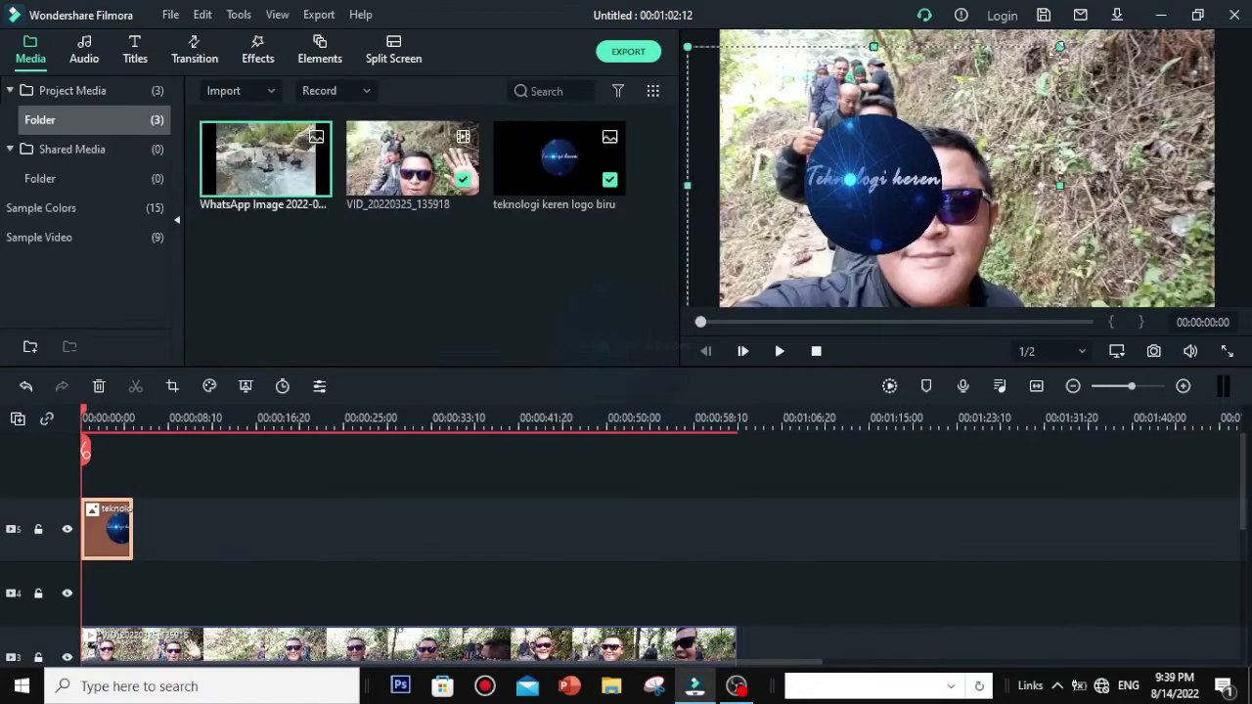
# Shrink the teknologi keren logo into the lower-left corner of the video frame and set its opacity to 5%
pyautogui.moveTo(1059, 46); pyautogui.dragTo(766, 278)
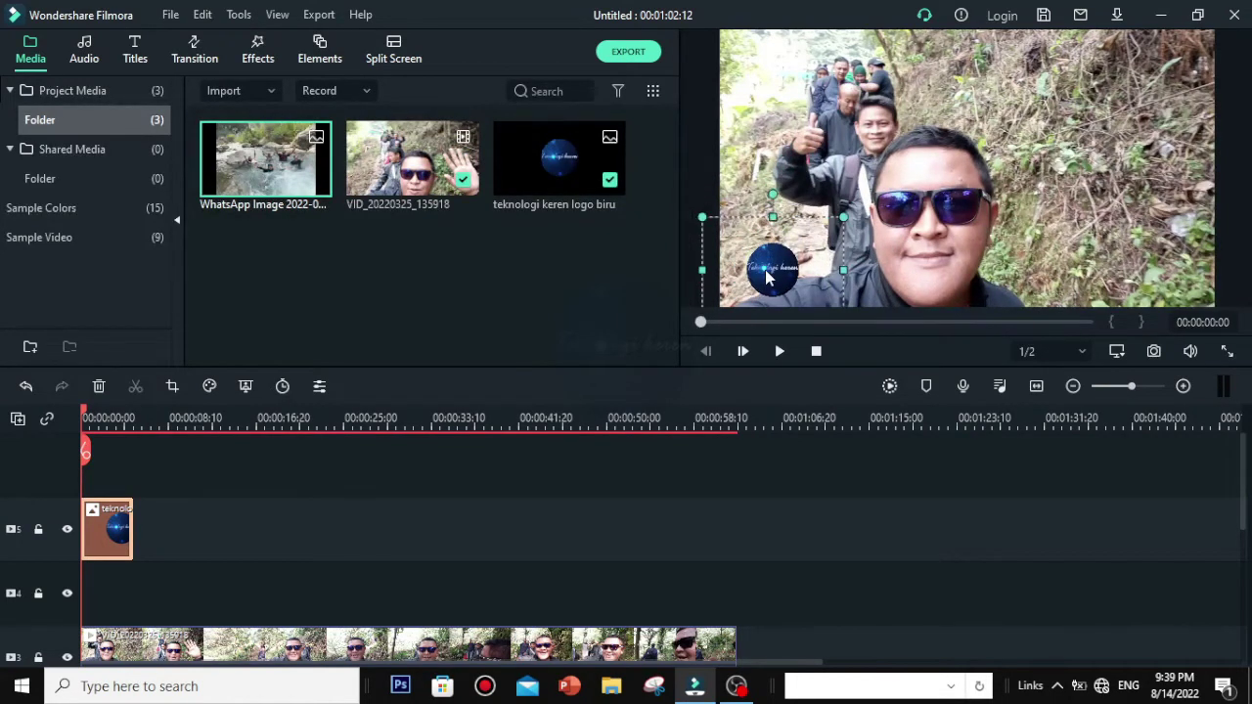
pyautogui.click(103, 427)
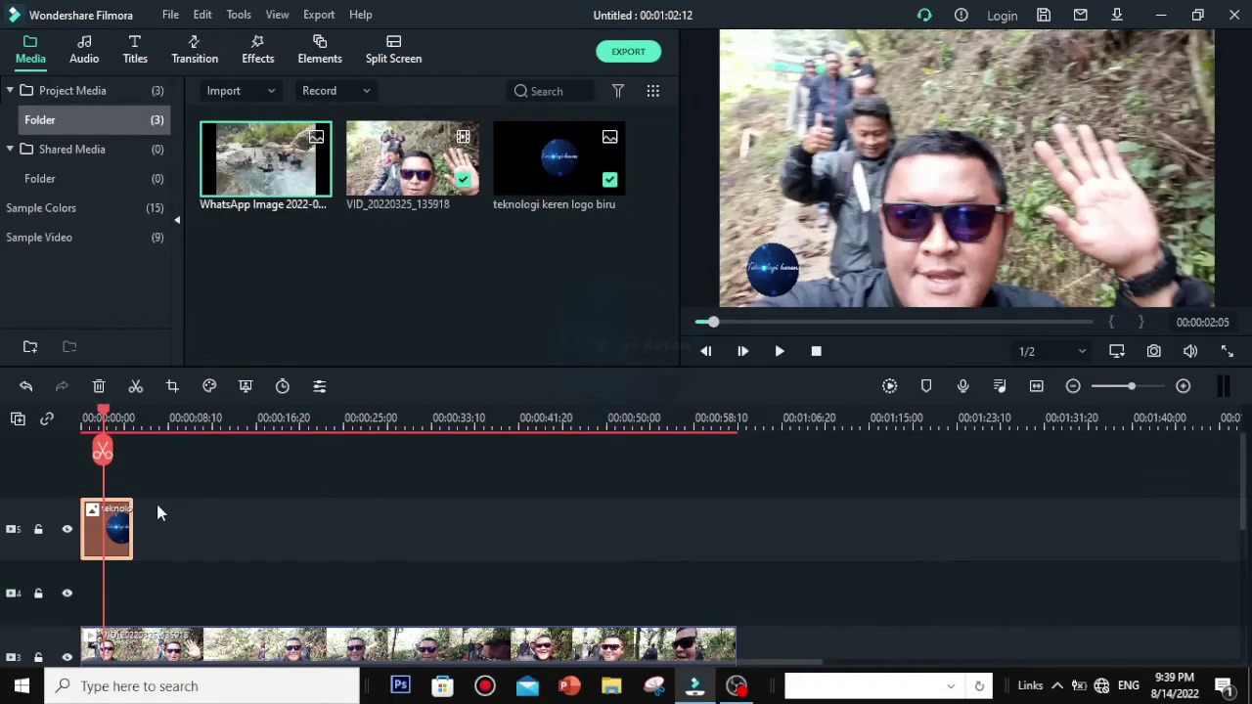
pyautogui.doubleClick(115, 533)
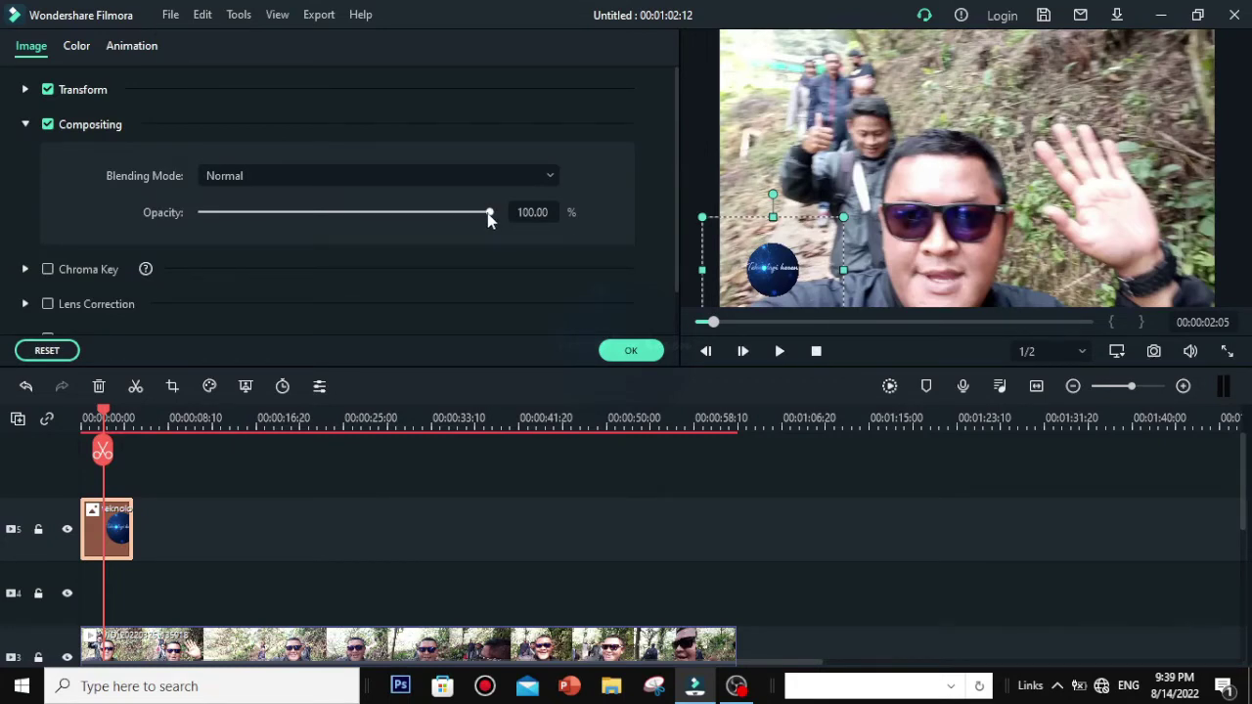
pyautogui.moveTo(490, 213); pyautogui.dragTo(370, 220)
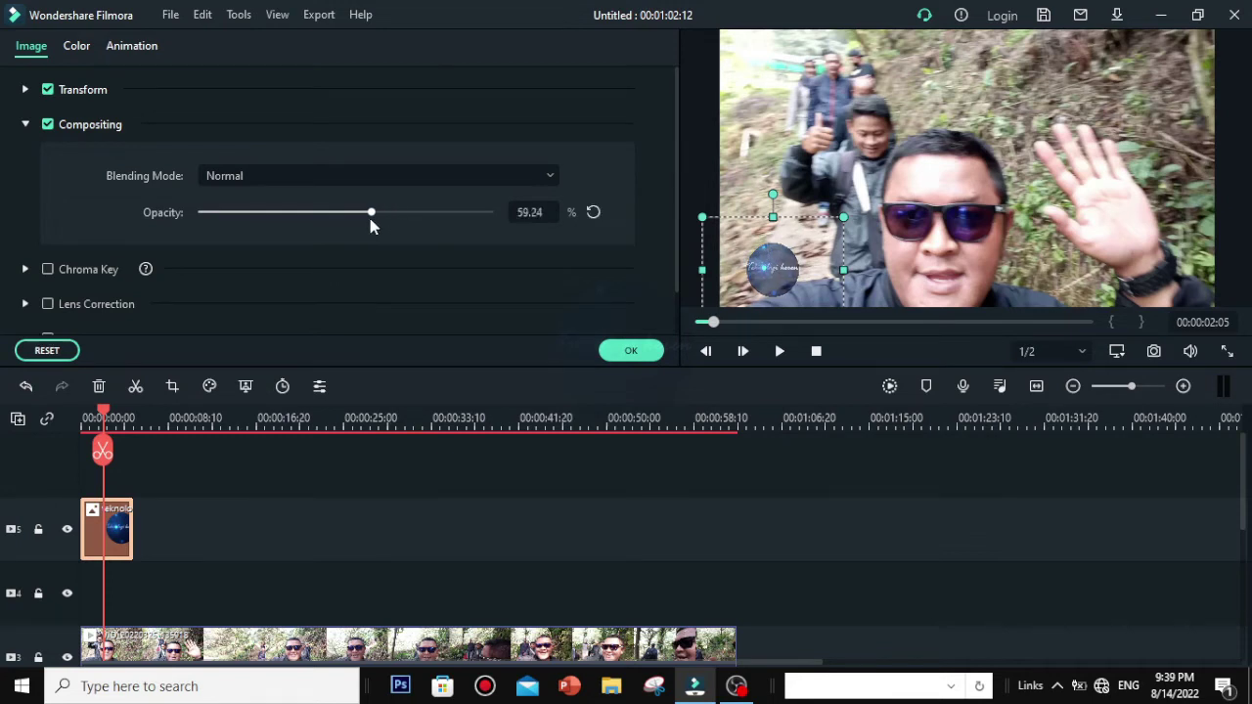
pyautogui.moveTo(370, 220); pyautogui.dragTo(229, 226)
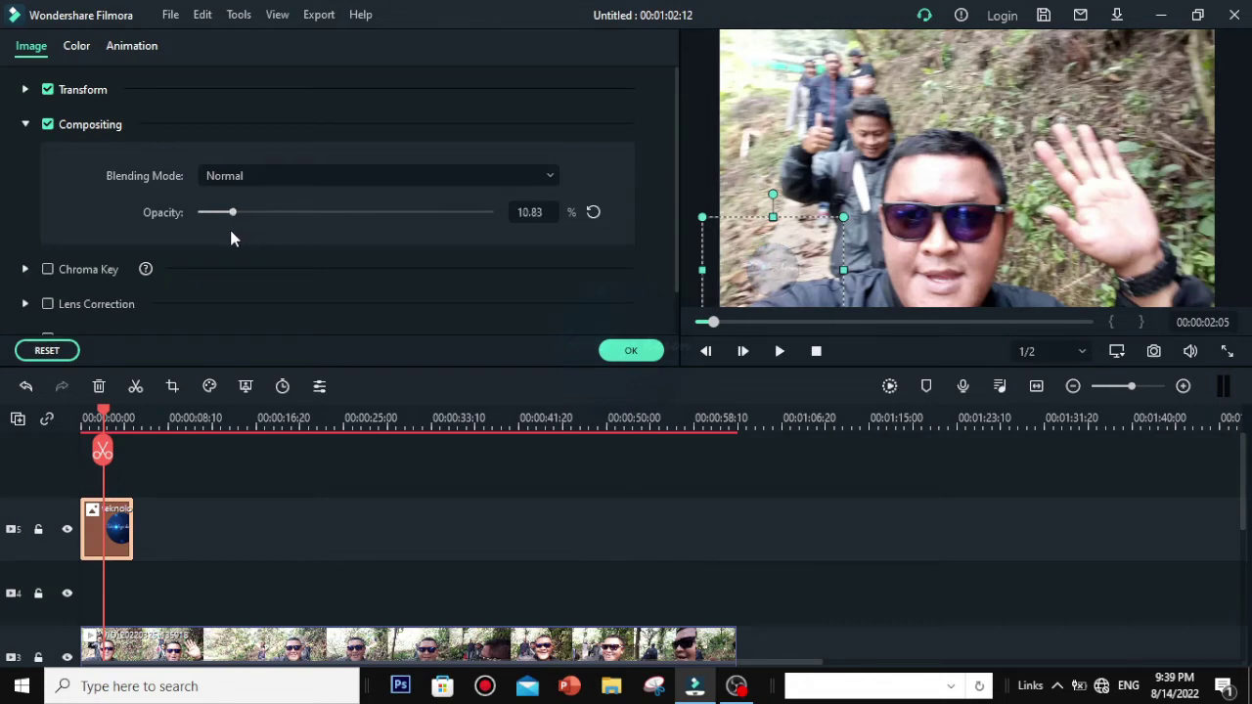
pyautogui.click(519, 211)
pyautogui.write('5')
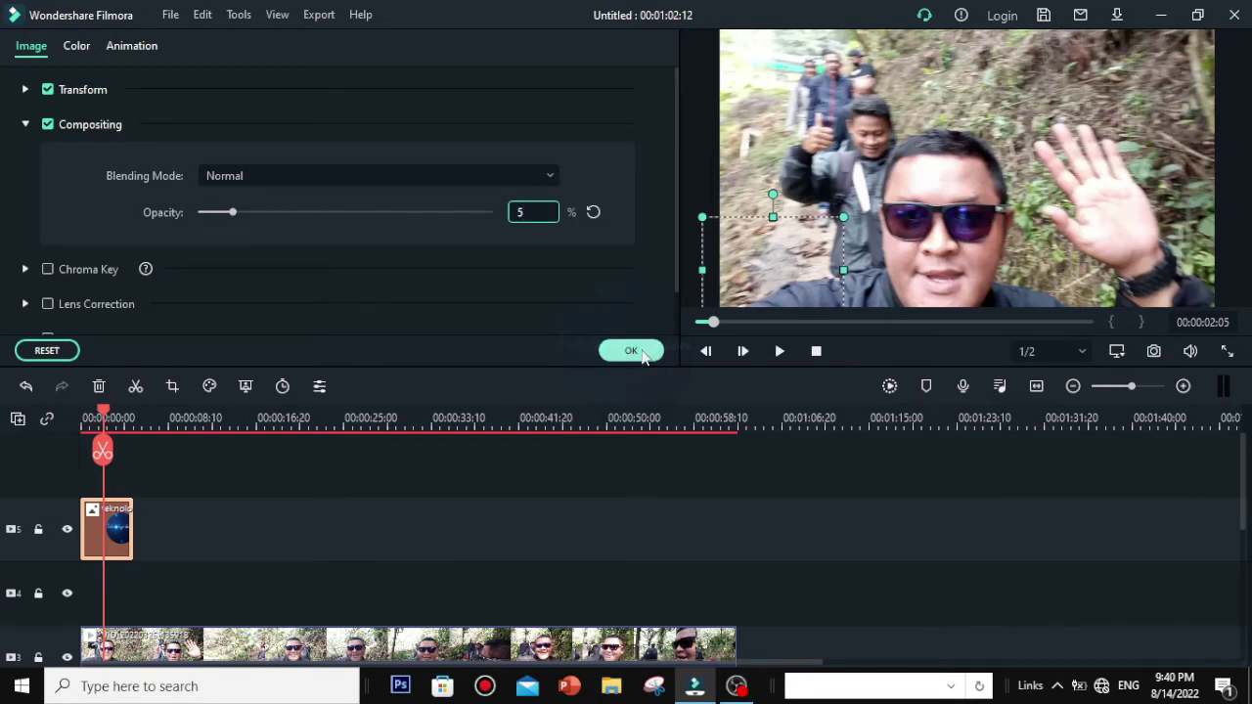
pyautogui.click(633, 351)
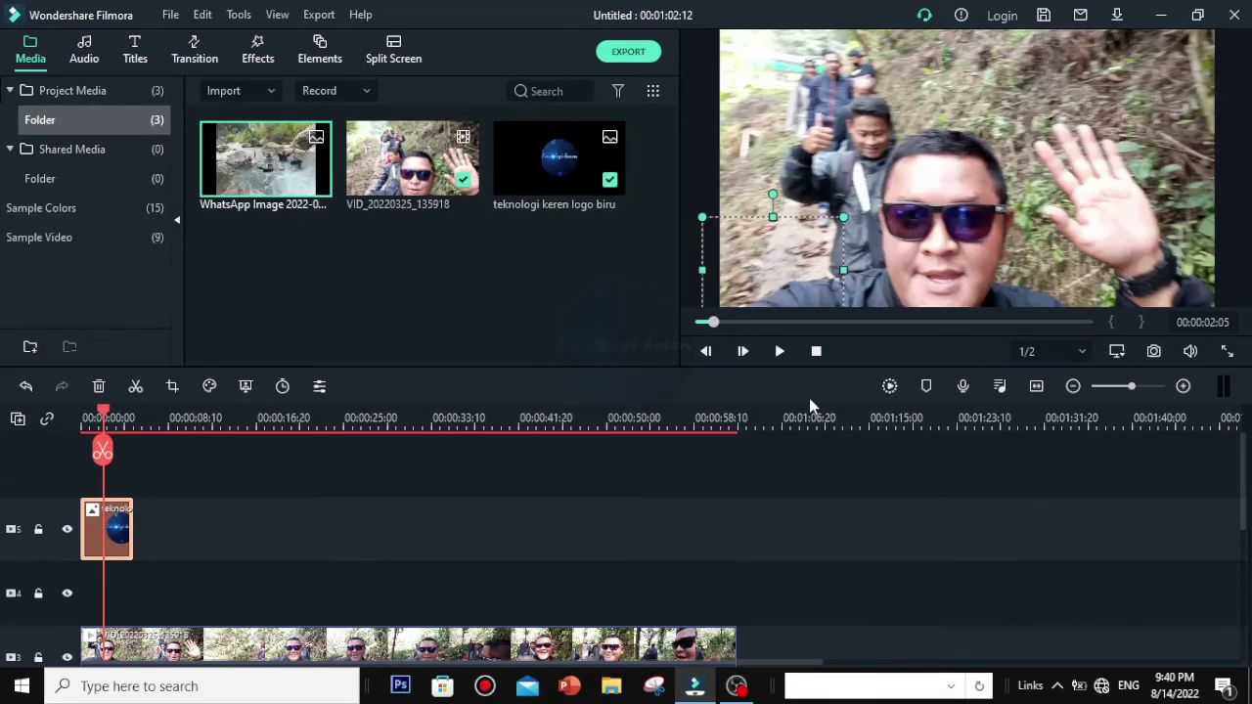
# Play the video from the start to check the logo, and extend the logo clip to the video's full length
pyautogui.click(817, 354)
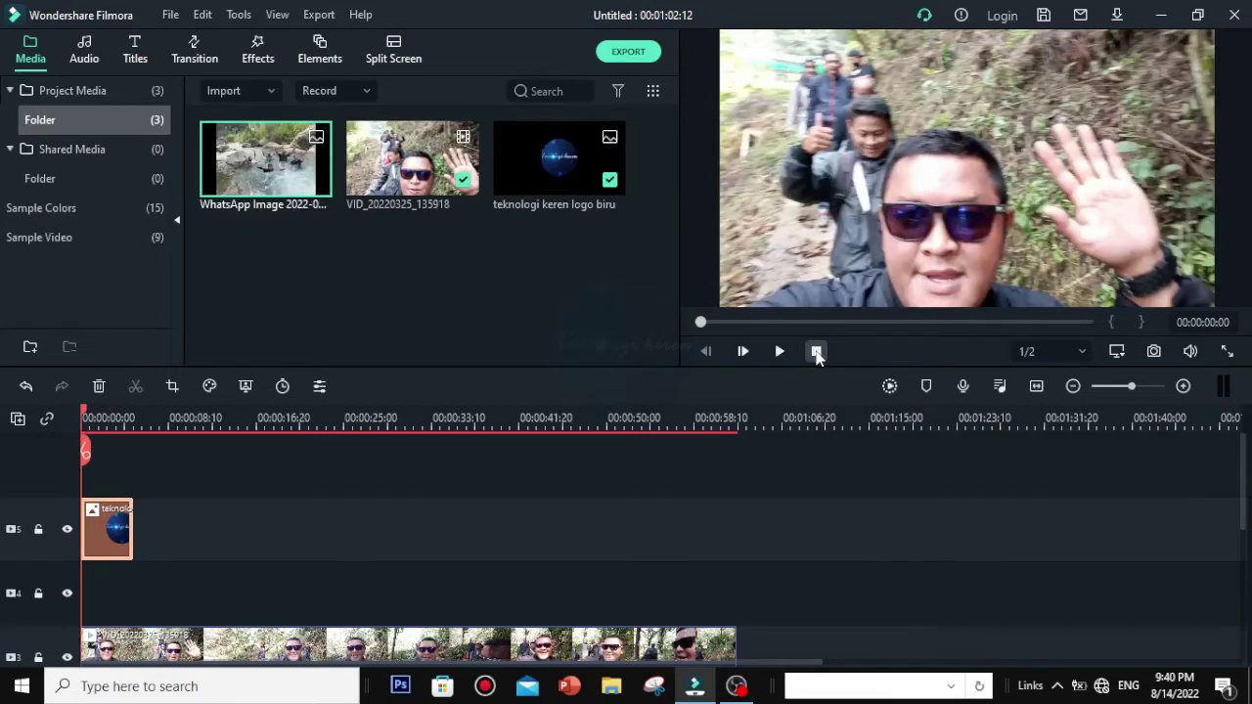
pyautogui.press('space')
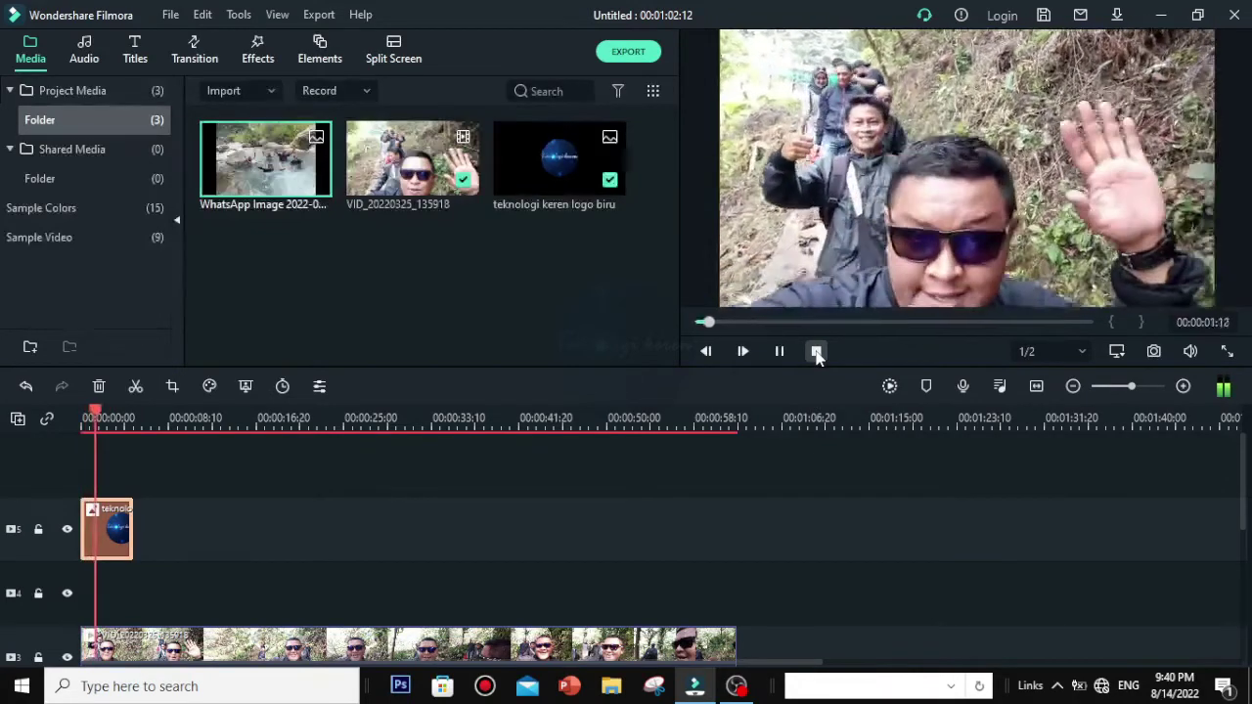
pyautogui.press('space')
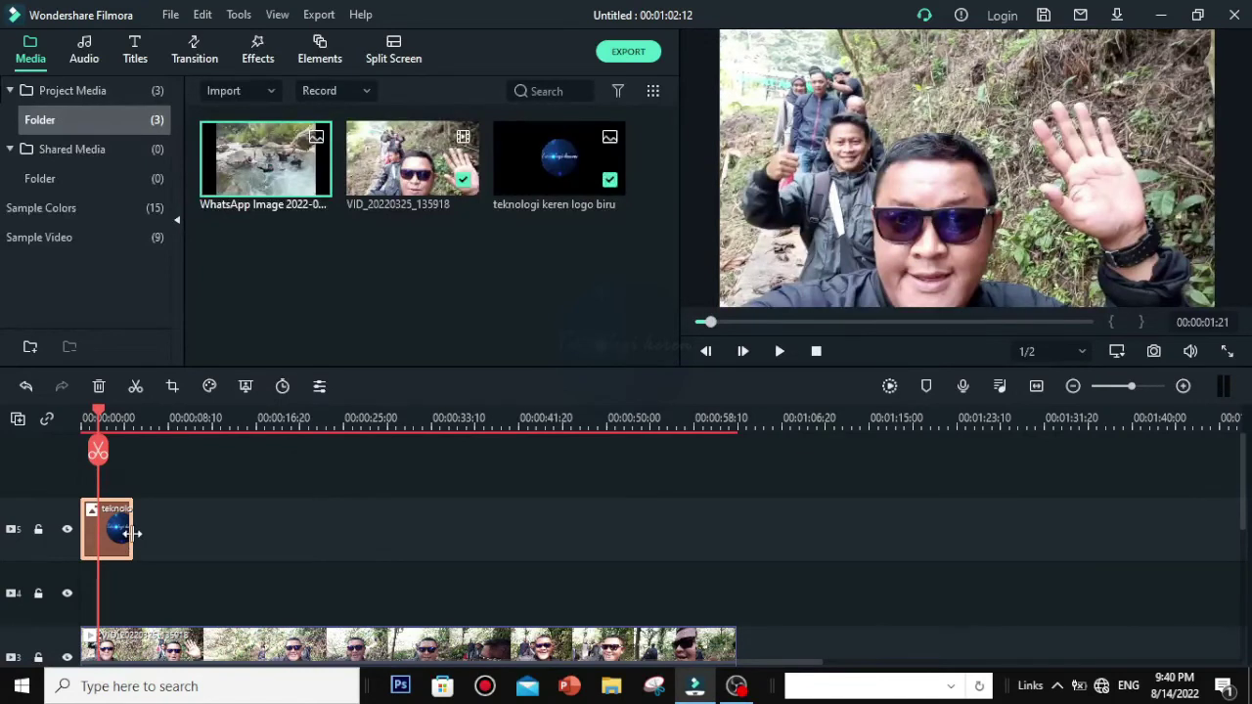
pyautogui.moveTo(130, 528); pyautogui.dragTo(218, 531)
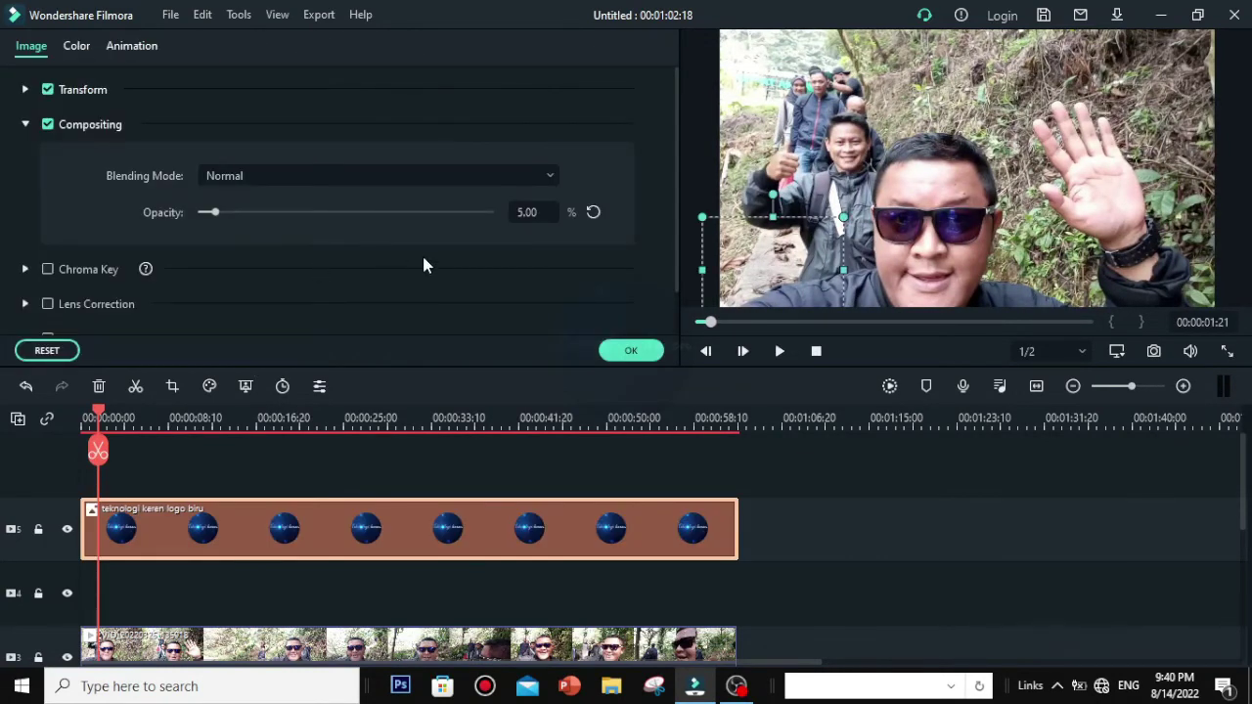
# Raise the logo clip's opacity to 22.93%
pyautogui.click(526, 211)
pyautogui.click(219, 210)
pyautogui.click(216, 213)
pyautogui.moveTo(231, 221); pyautogui.dragTo(244, 221)
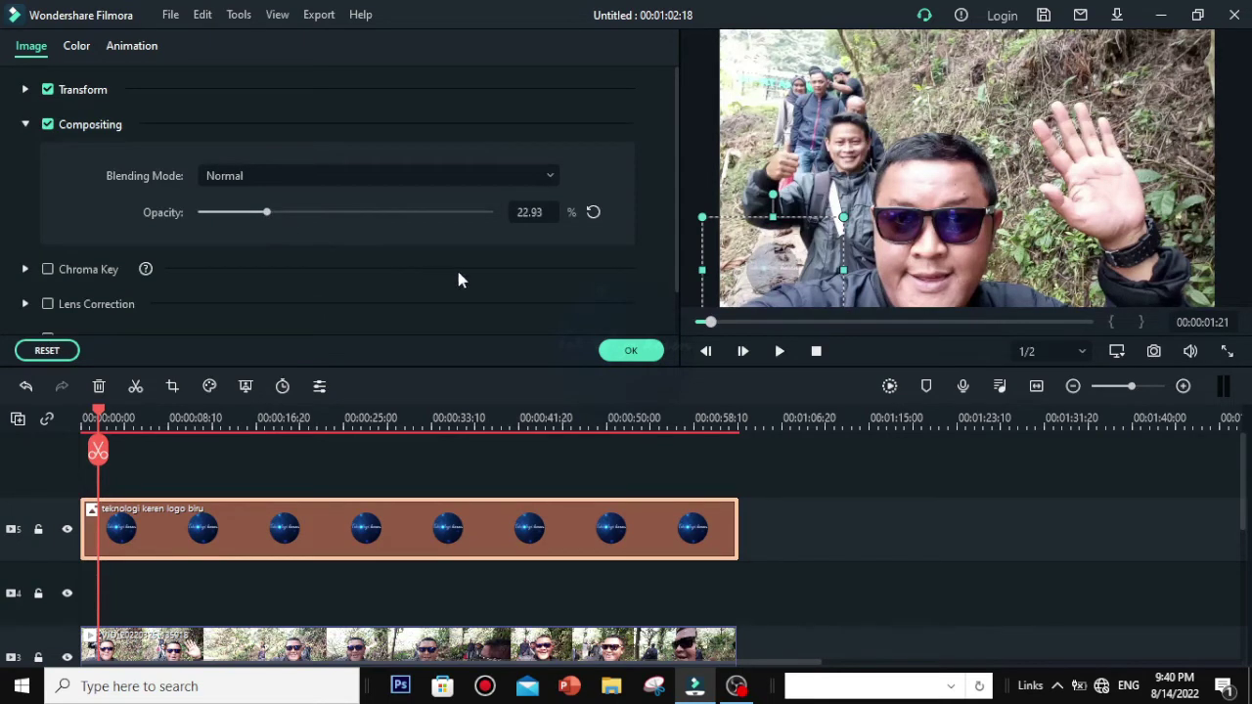
# Reposition the logo in the lower-left corner of the video frame and preview the playback
pyautogui.moveTo(872, 260); pyautogui.dragTo(774, 282)
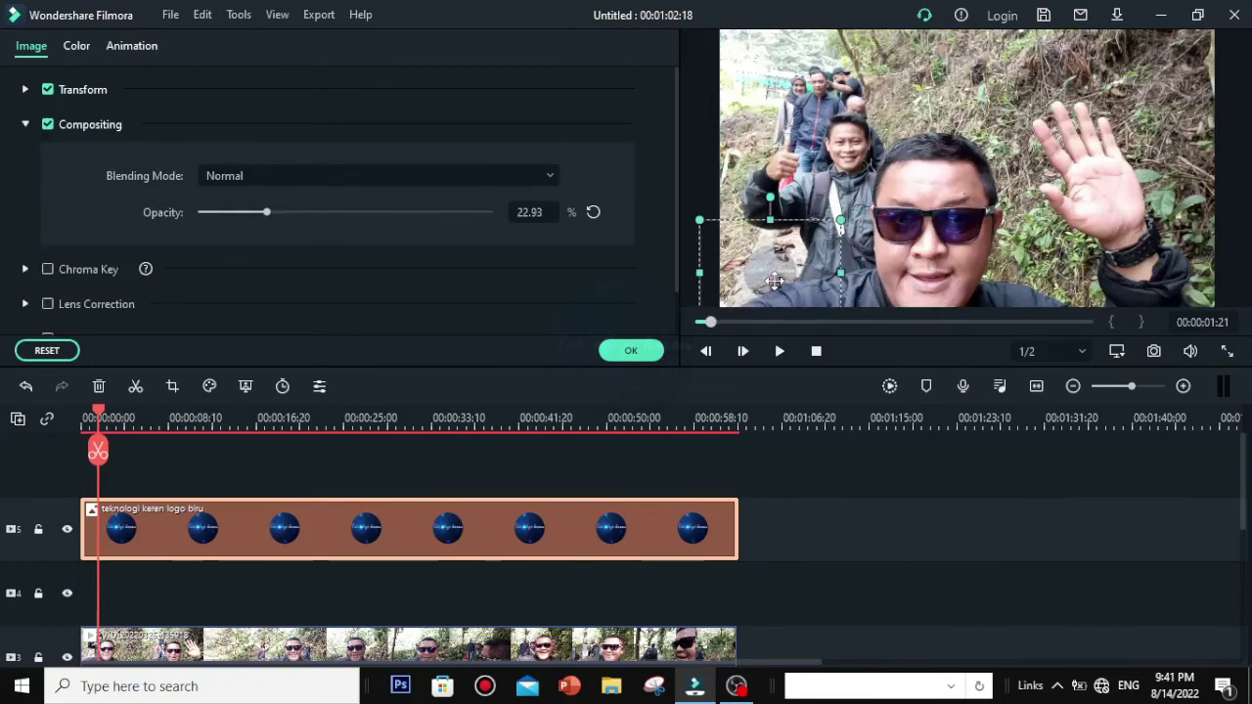
pyautogui.click(779, 350)
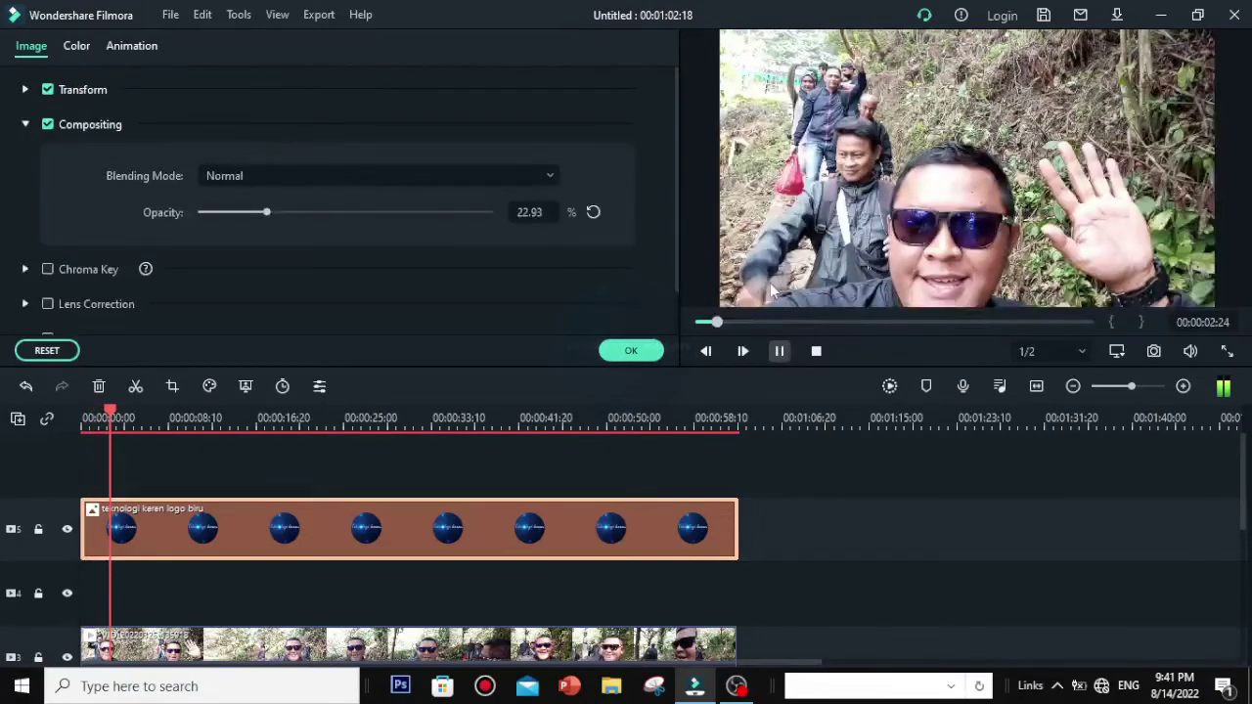
pyautogui.press('space')
# Move the logo to the lower-right corner of the video frame, check it in playback, and apply the clip settings
pyautogui.moveTo(770, 281); pyautogui.dragTo(1170, 274)
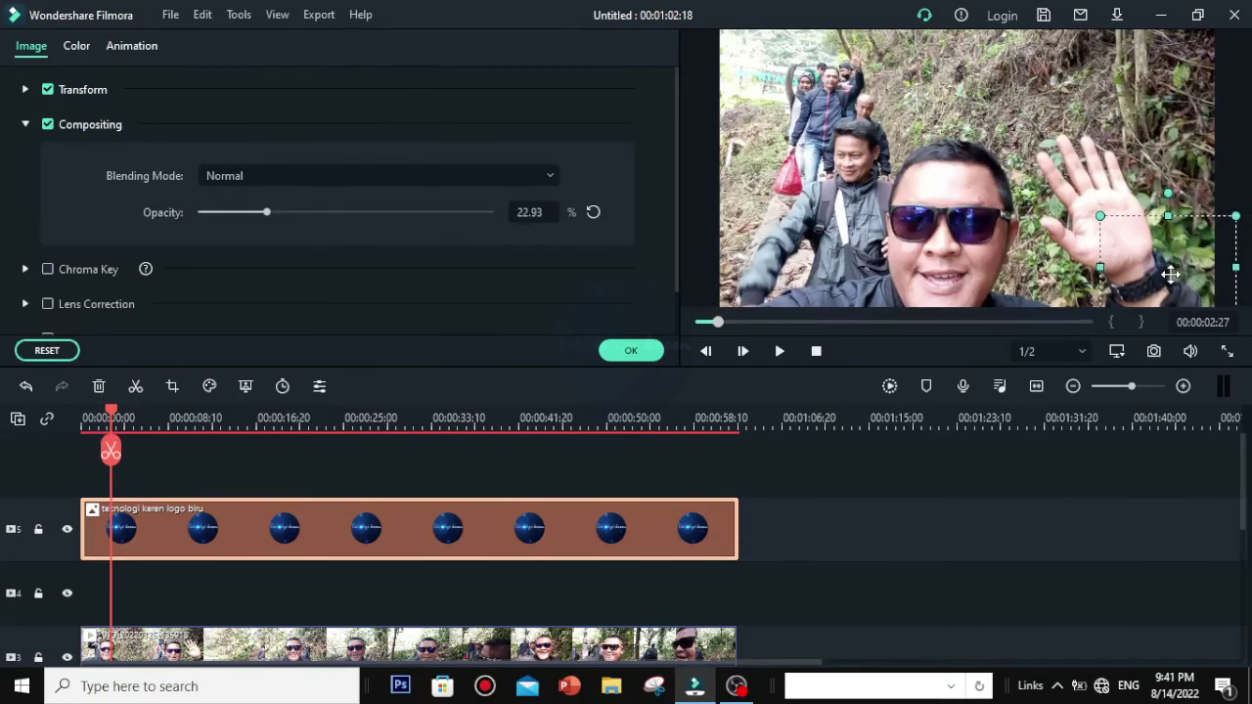
pyautogui.click(778, 351)
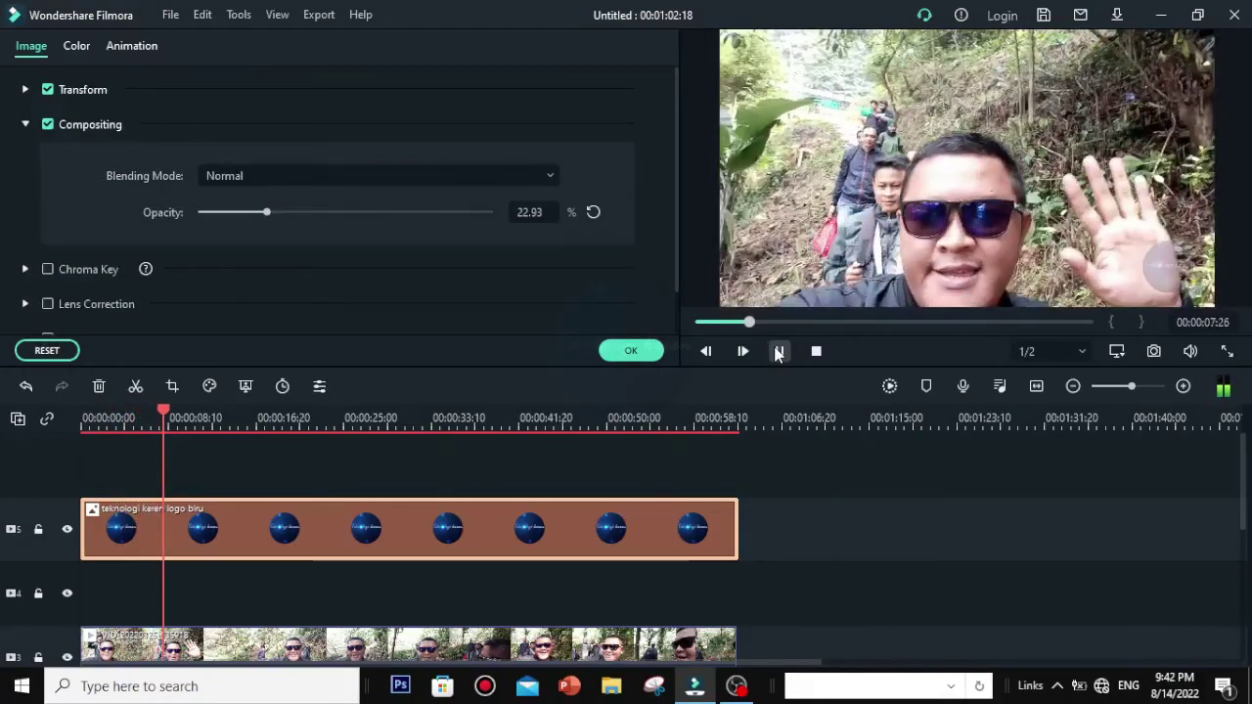
pyautogui.click(778, 352)
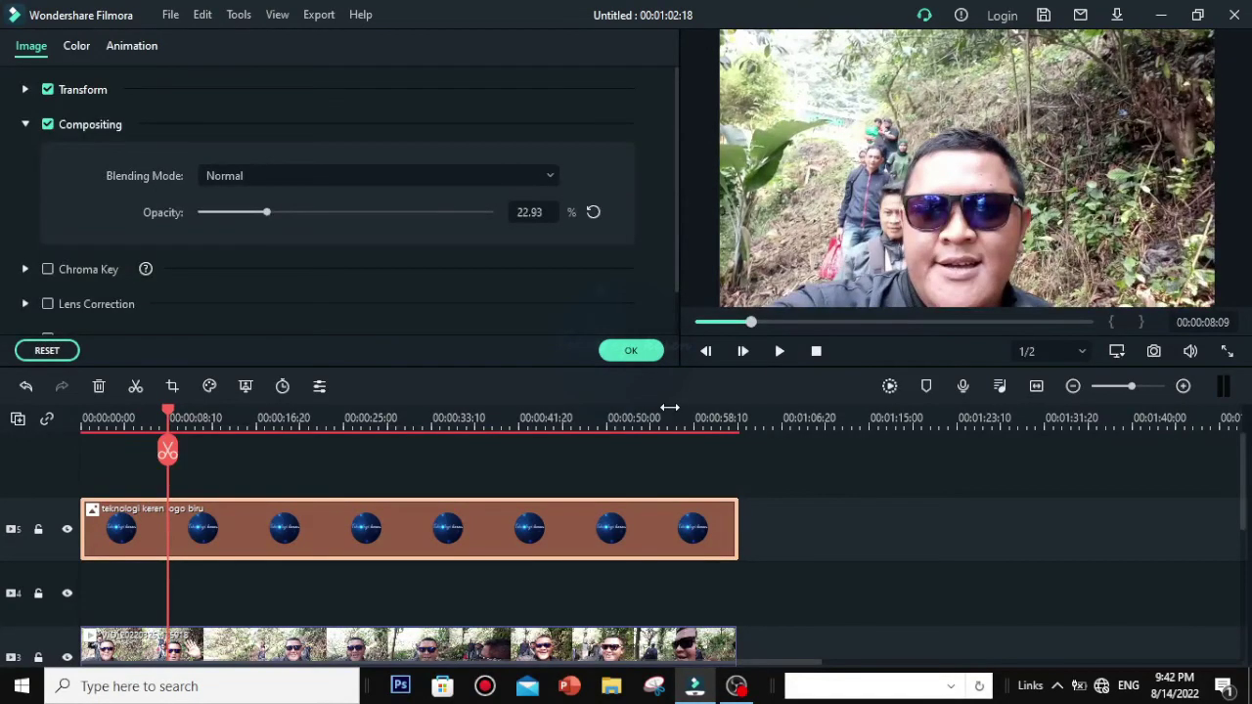
pyautogui.click(627, 357)
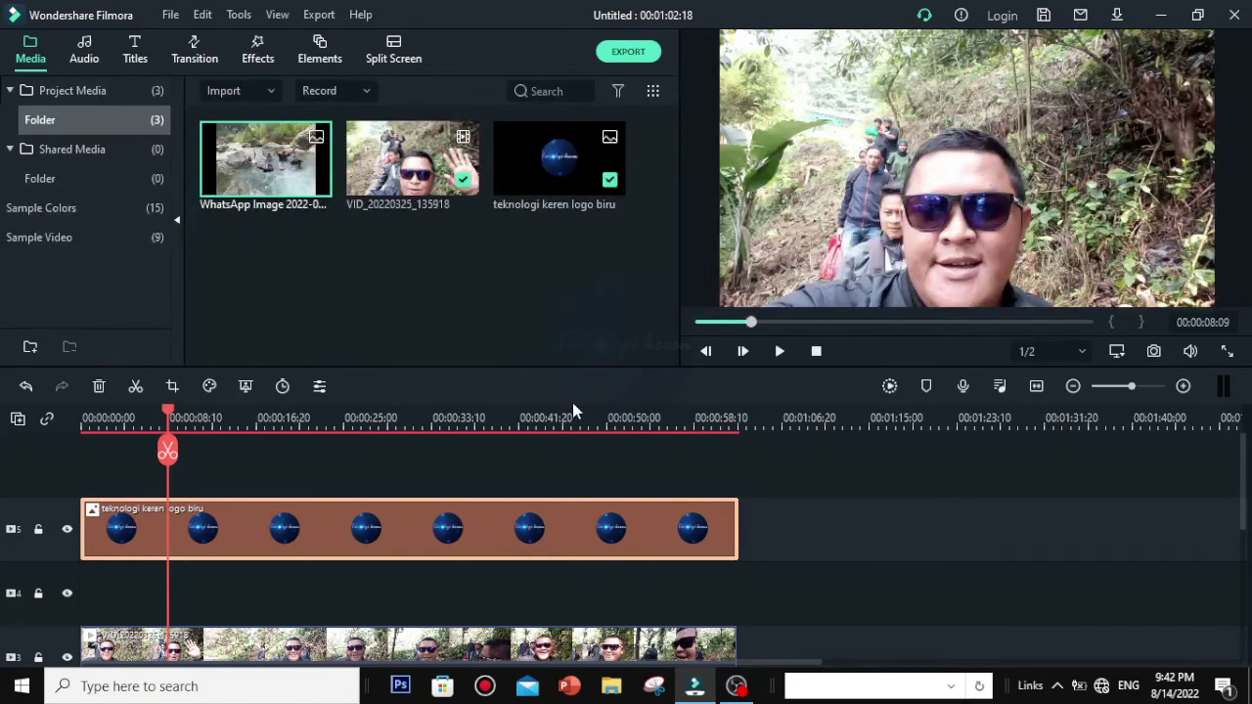